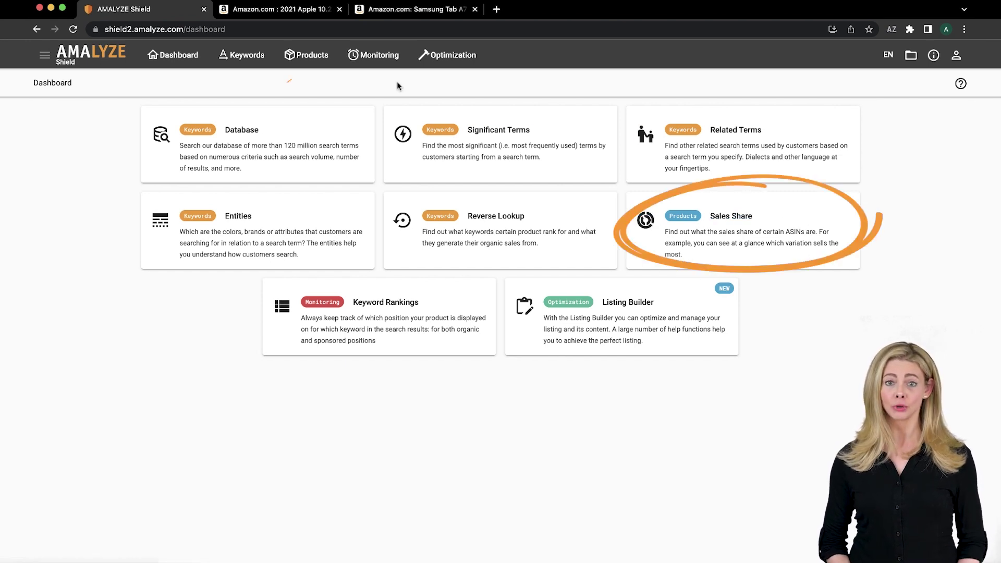
# Open Products > Sales Share, choose the amazon.com marketplace, and focus the empty ASINs field
pyautogui.click(312, 56)
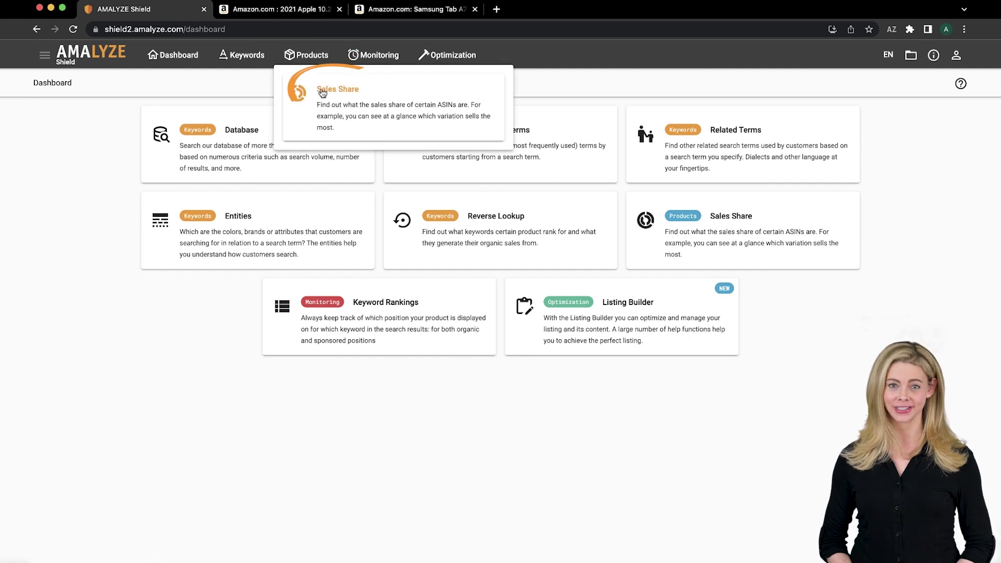
pyautogui.click(373, 89)
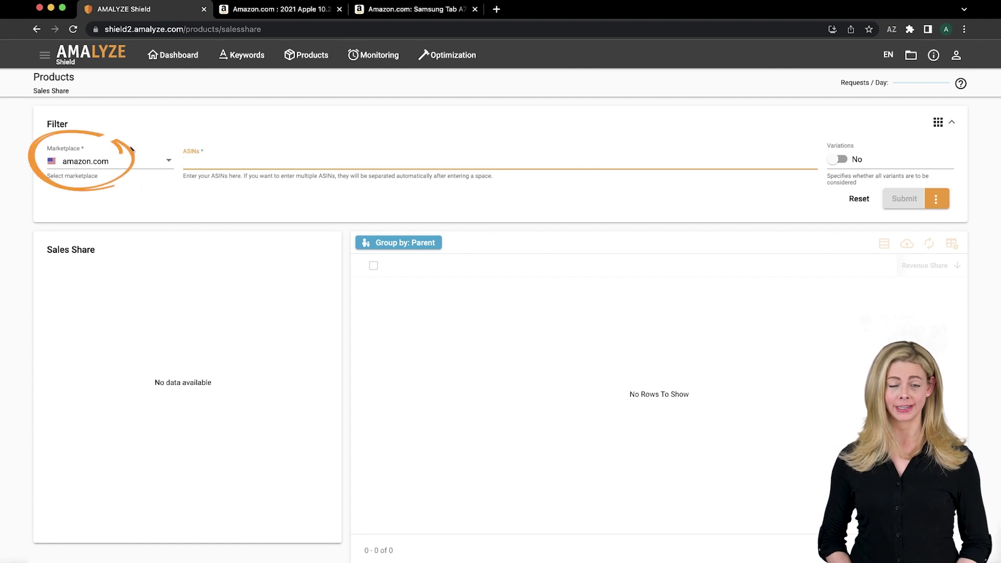
pyautogui.click(76, 160)
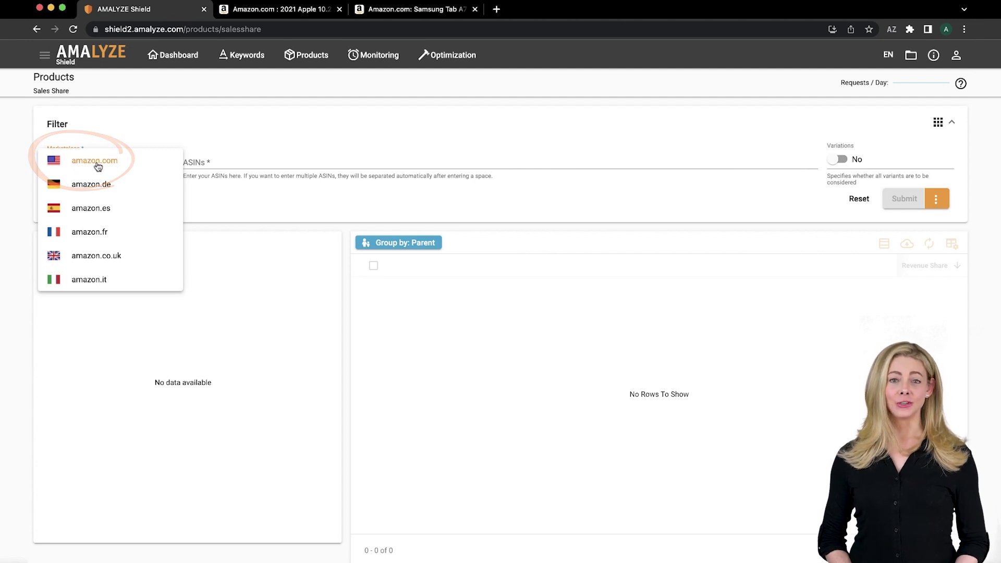
pyautogui.click(97, 161)
pyautogui.click(211, 162)
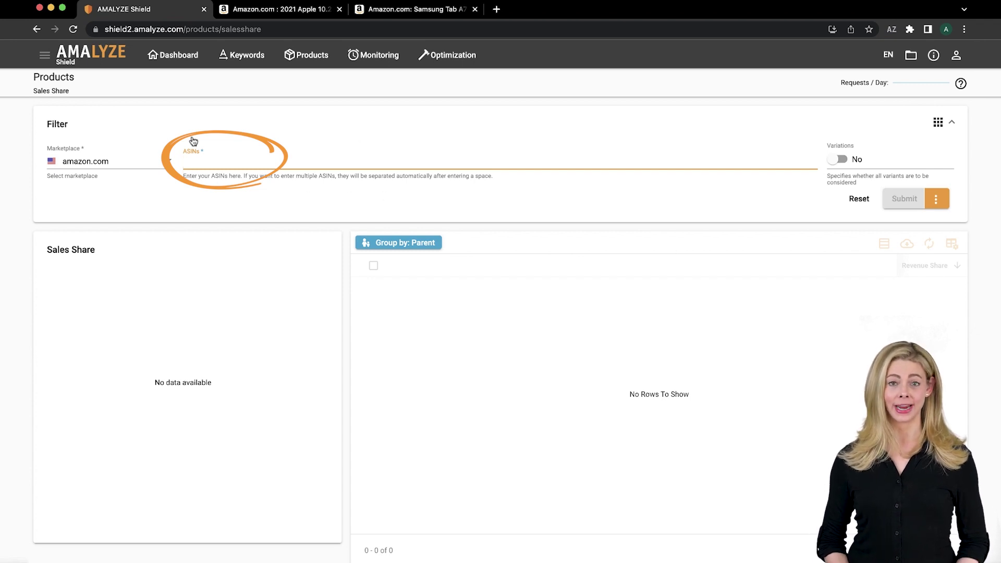
# Copy ASIN B09G91TLNJ from the iPad's Amazon page address and paste it into the ASINs field
pyautogui.click(293, 11)
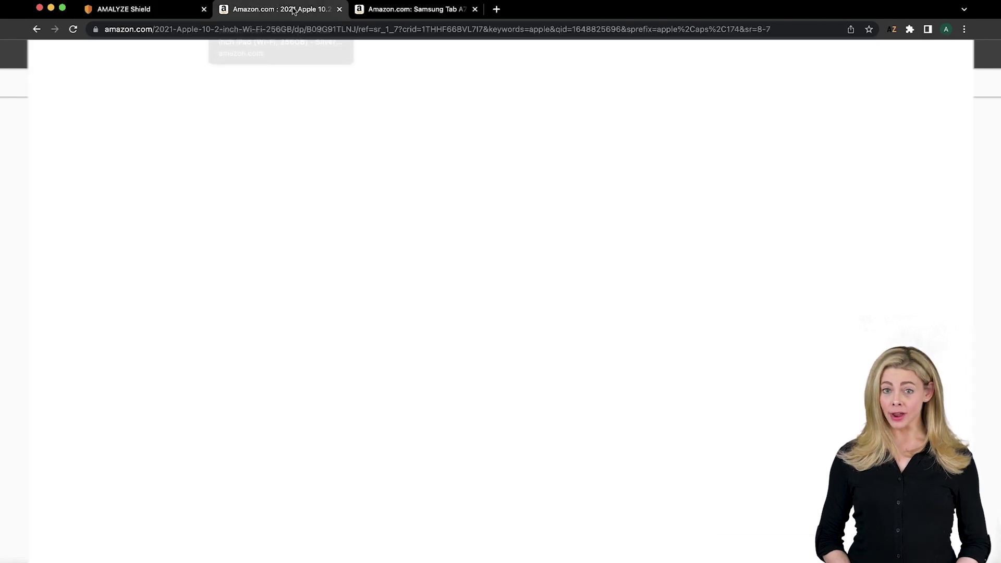
pyautogui.scroll(1, 571, 285)
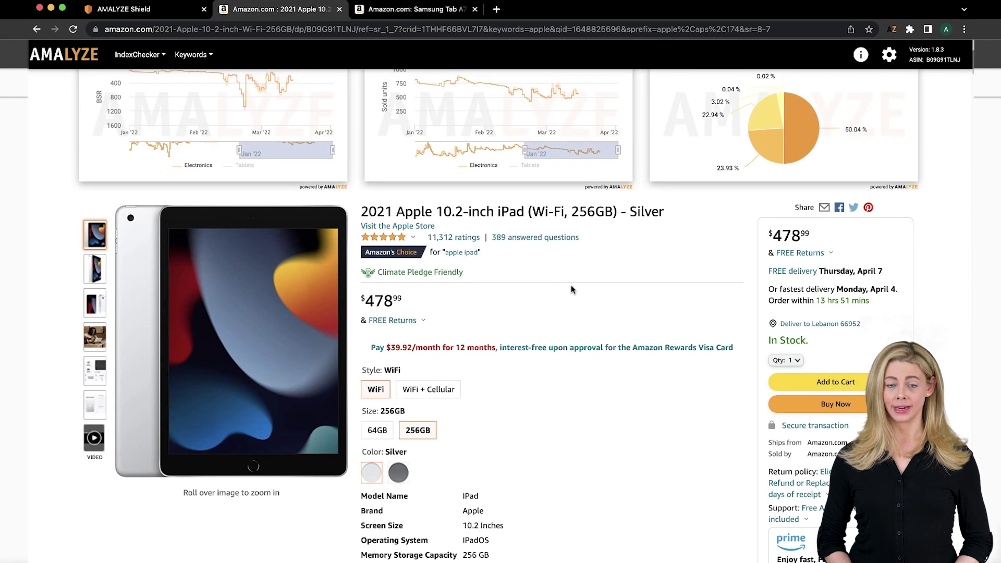
pyautogui.doubleClick(325, 32)
pyautogui.press('super+c')
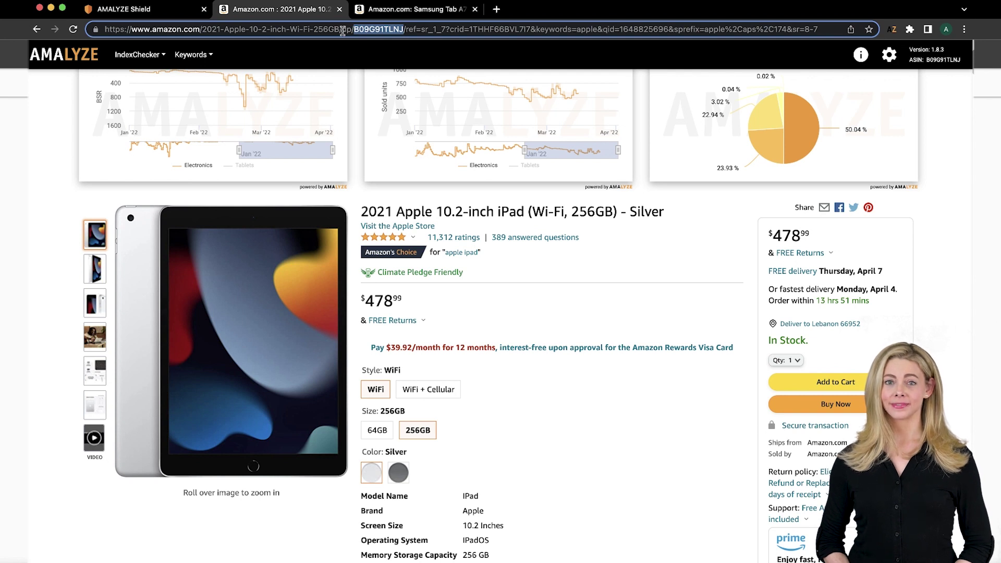
pyautogui.click(167, 14)
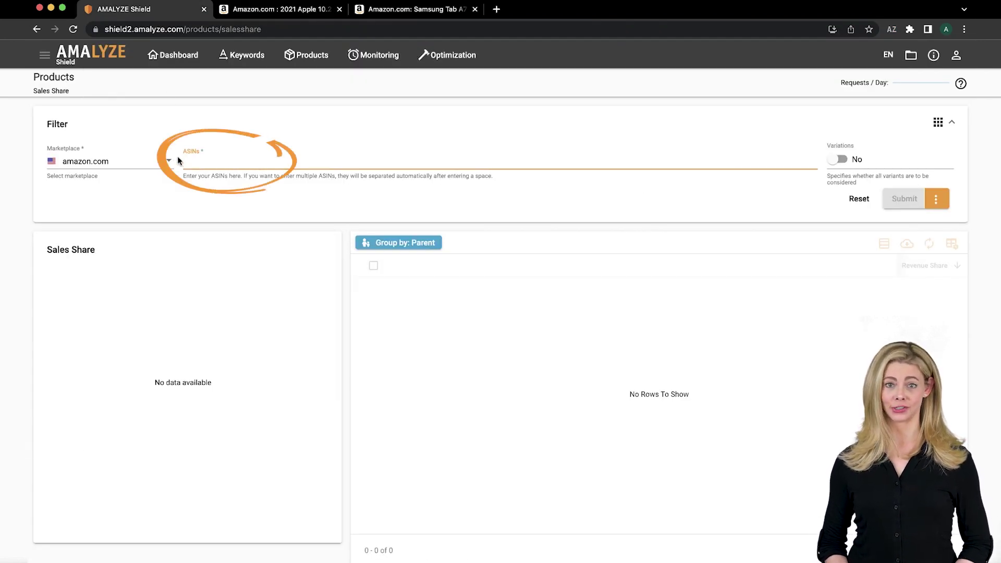
pyautogui.press('super+v')
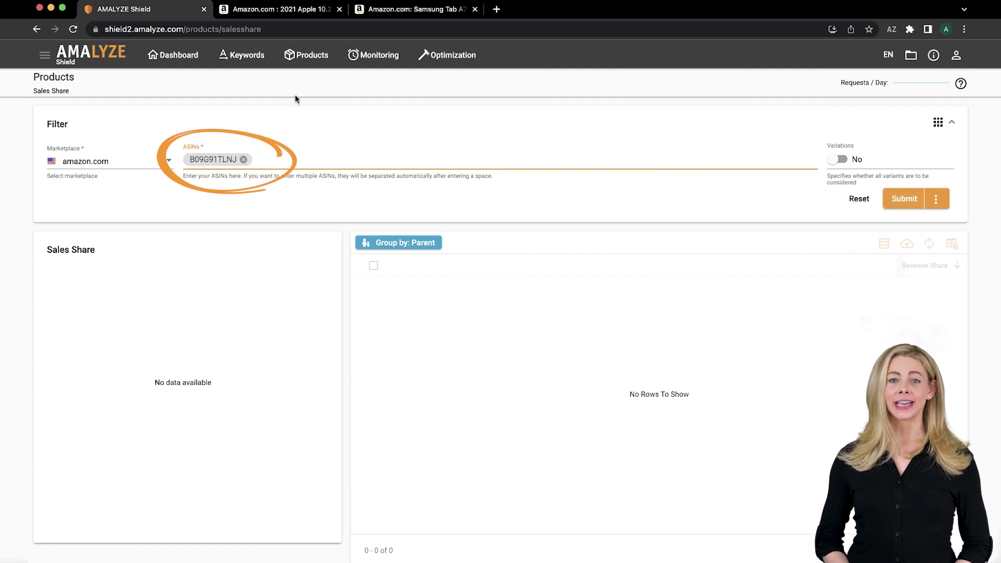
# Select ASIN B094Q89NKH in the Samsung Tab A7 Lite's Amazon page address
pyautogui.click(406, 18)
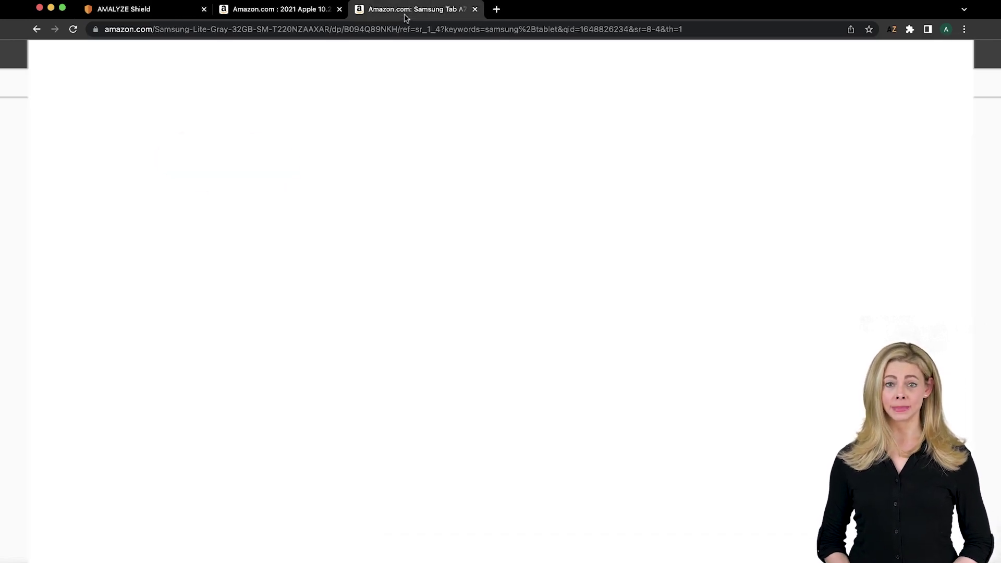
pyautogui.scroll(-1, 452, 198)
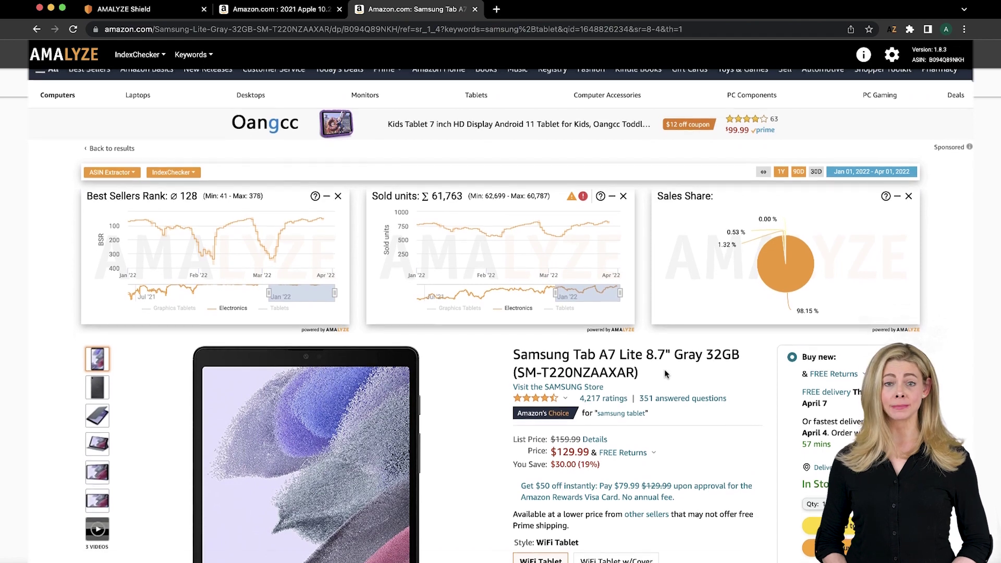
pyautogui.scroll(1, 664, 369)
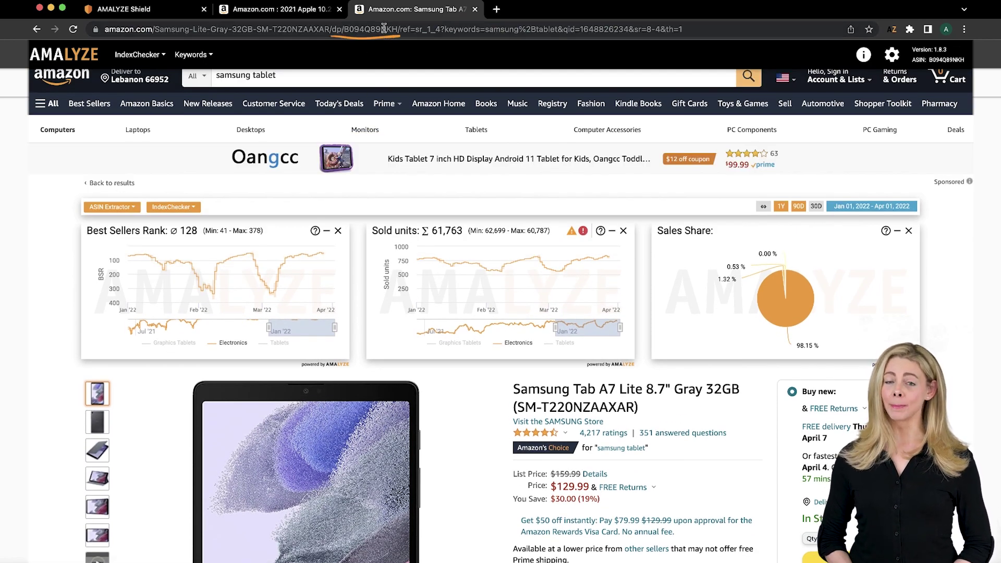
pyautogui.doubleClick(361, 31)
pyautogui.press('super+c')
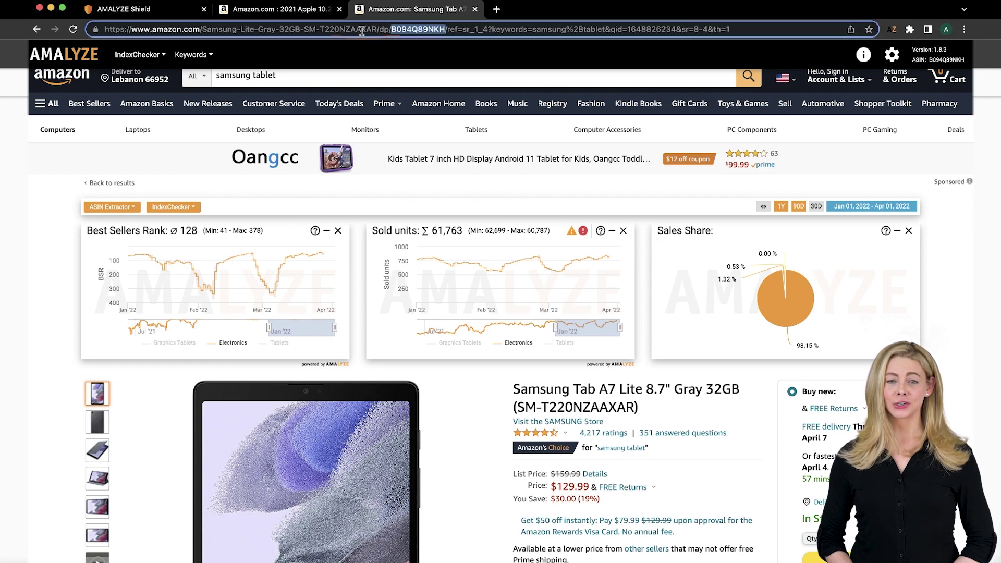
# Paste B094Q89NKH as the second ASIN beside B09G91TLNJ and set Variations to Yes
pyautogui.click(156, 10)
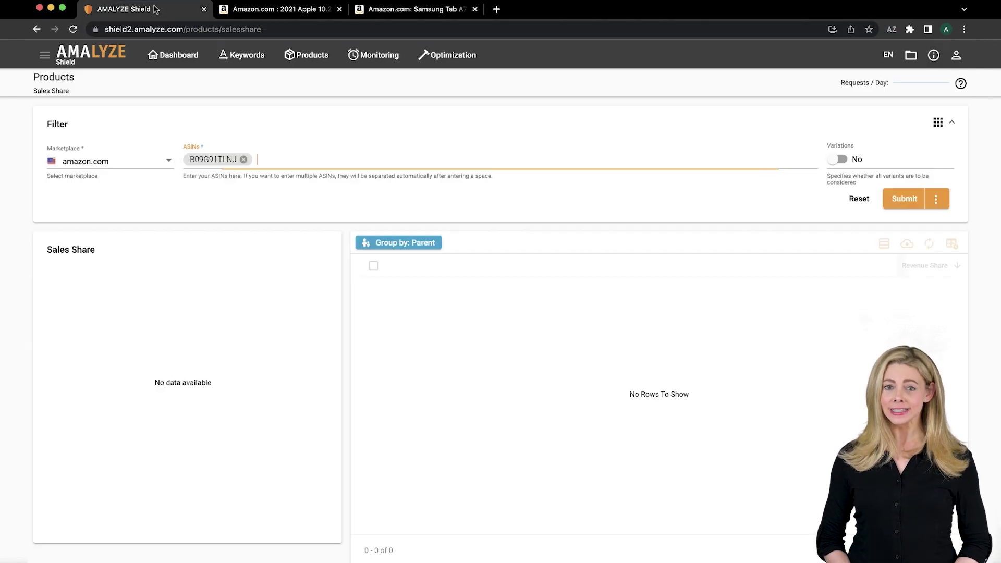
pyautogui.press('super+v')
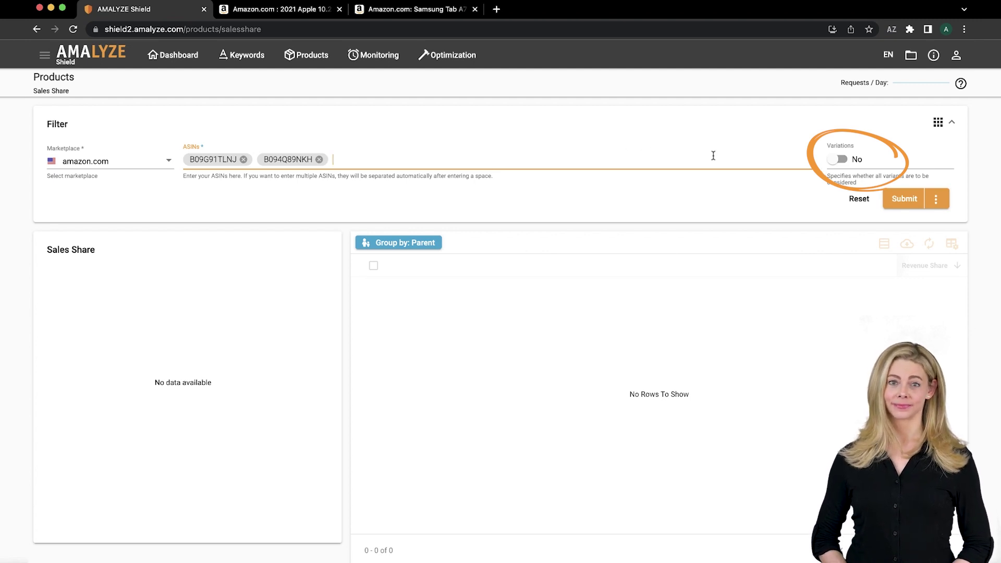
pyautogui.click(837, 160)
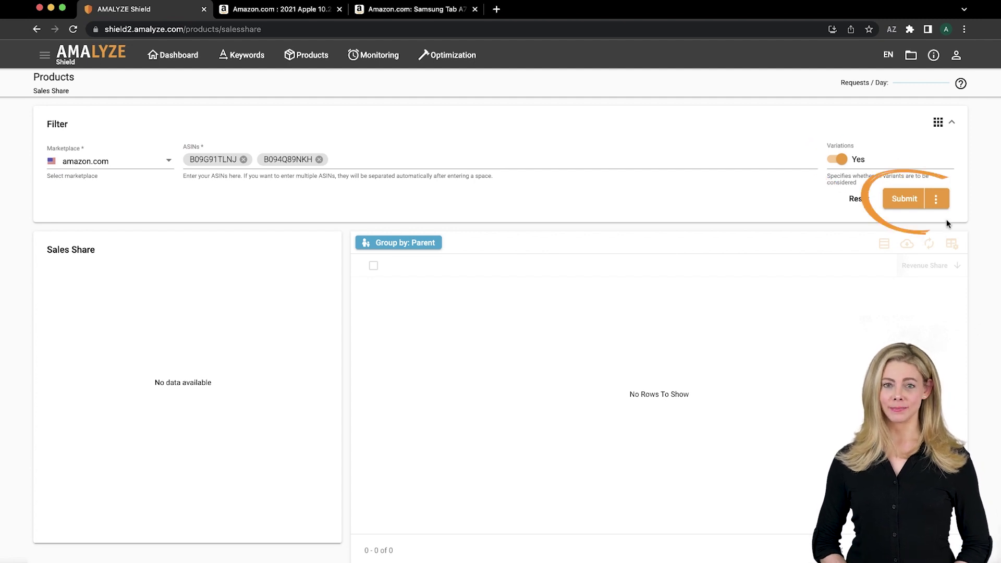
# Submit the Sales Share query for both tablet ASINs with variations included
pyautogui.click(895, 197)
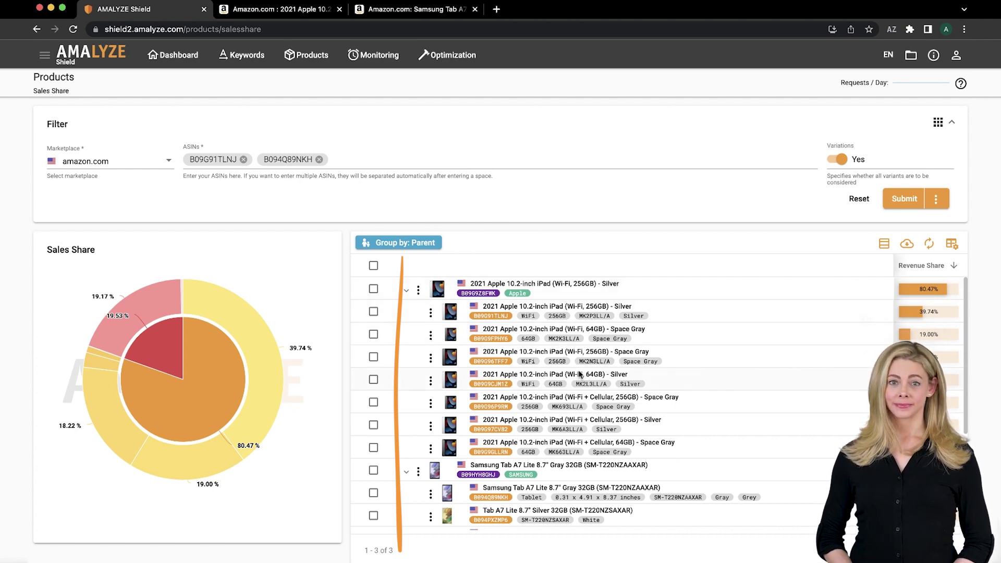
pyautogui.scroll(-3, 571, 315)
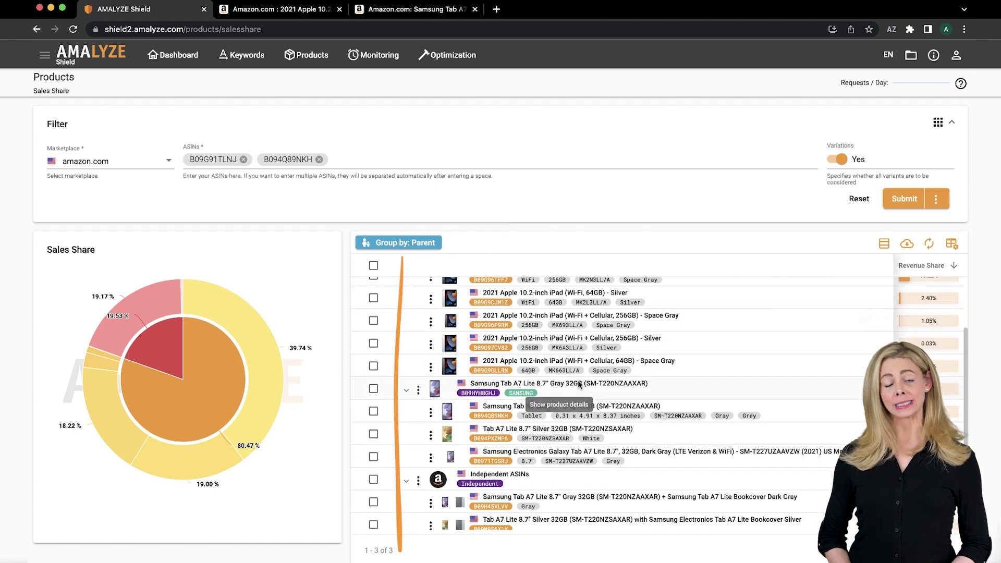
pyautogui.scroll(3, 581, 383)
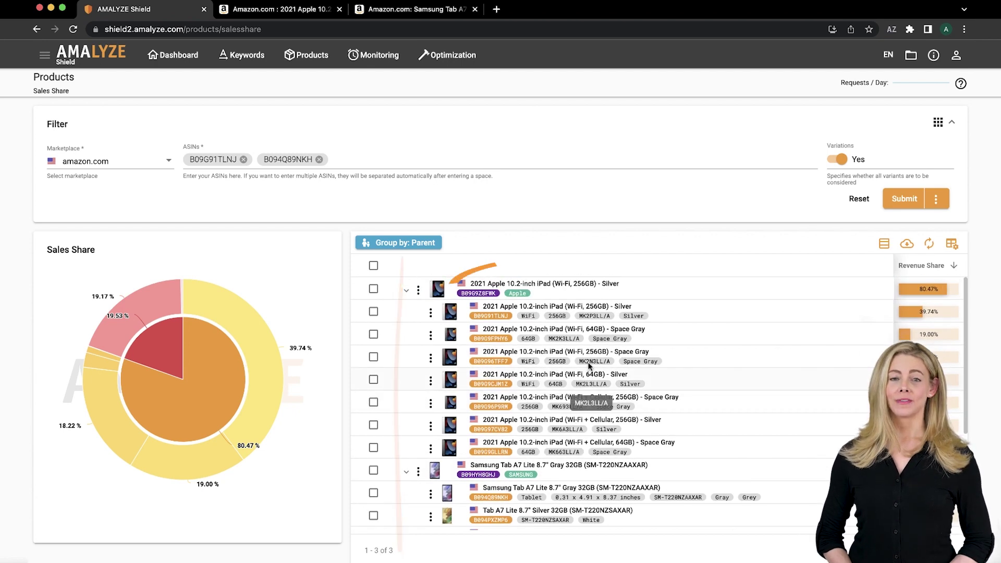
pyautogui.scroll(-3, 605, 302)
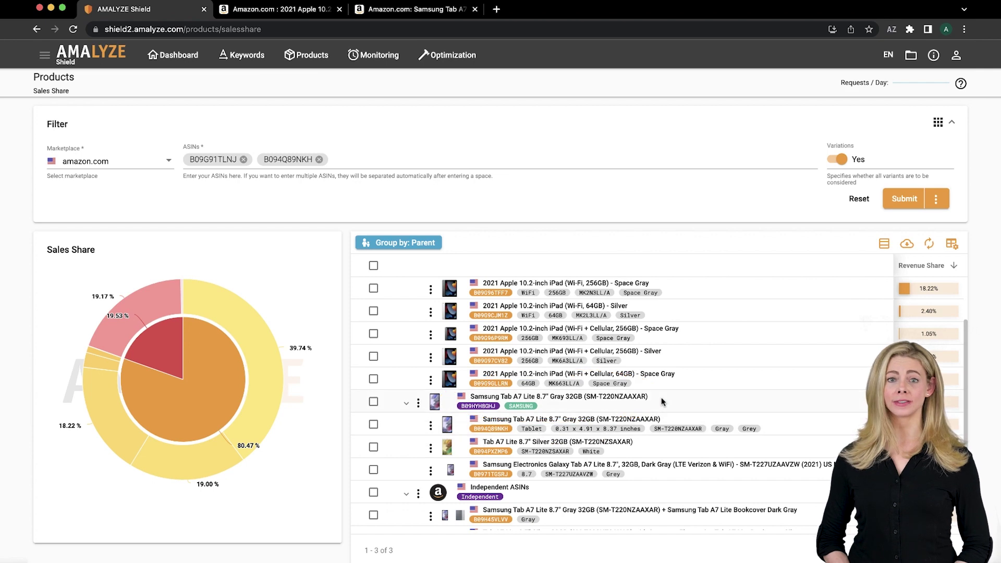
pyautogui.scroll(-3, 661, 398)
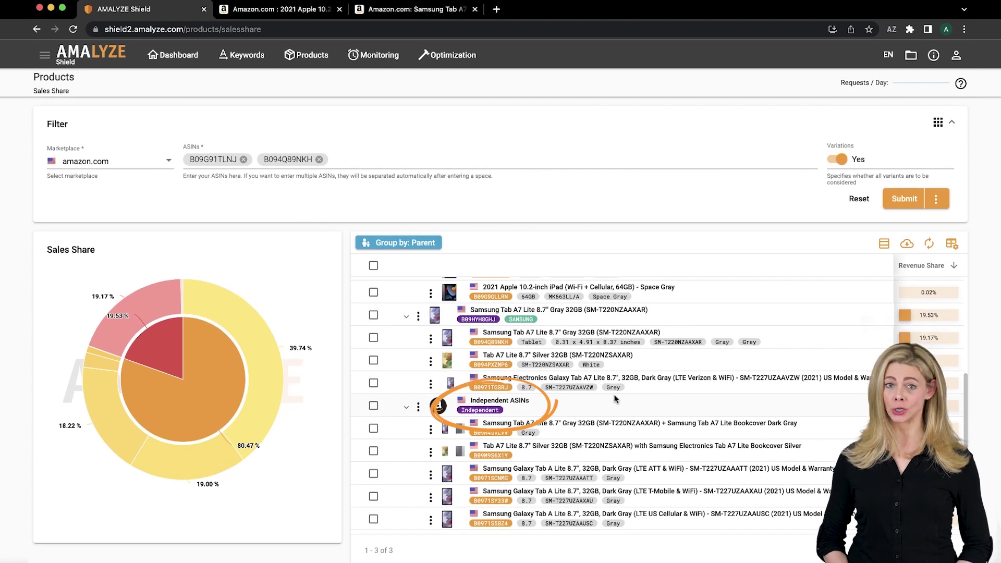
pyautogui.scroll(6, 538, 406)
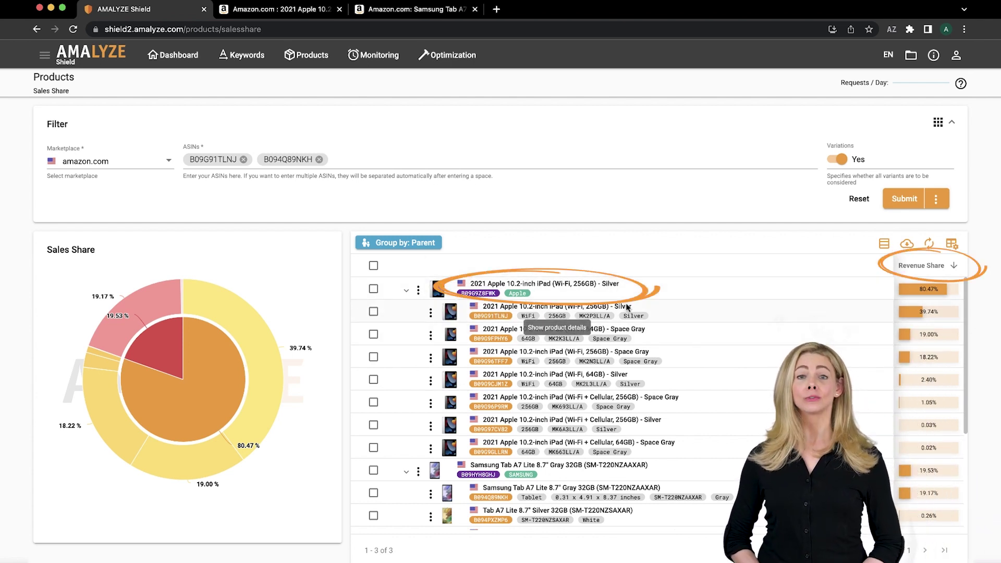
pyautogui.scroll(-2, 735, 397)
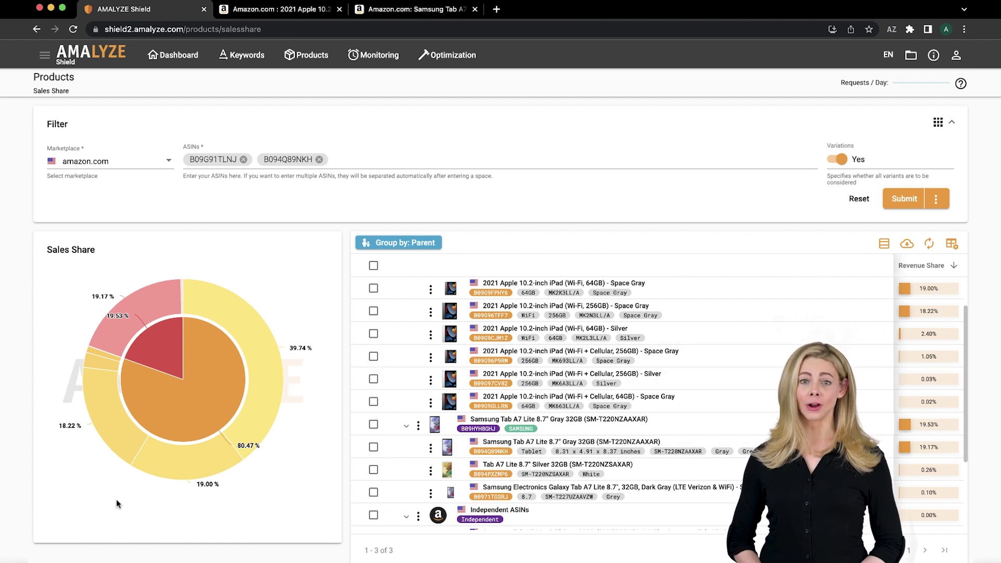
pyautogui.moveTo(217, 403)
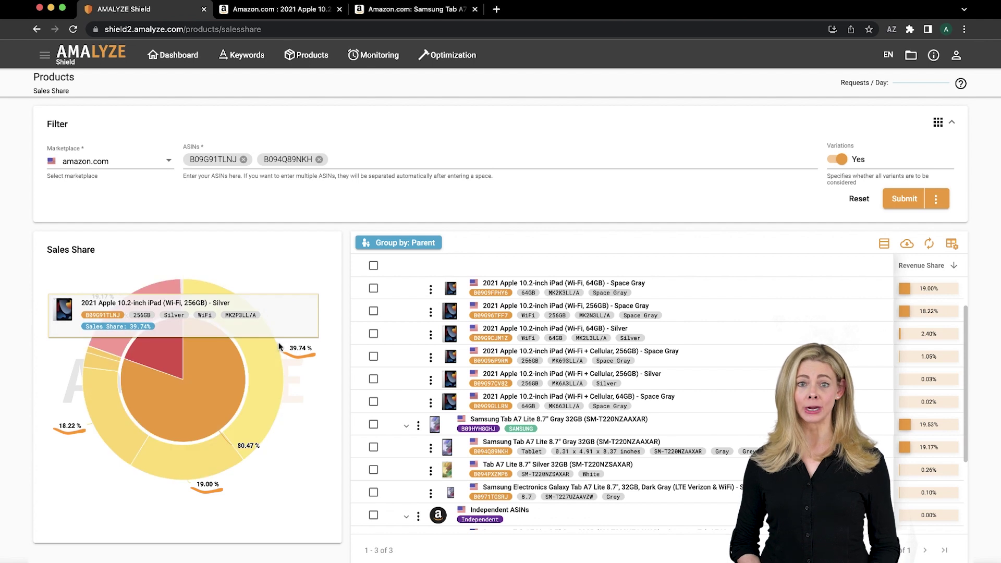
pyautogui.moveTo(220, 357)
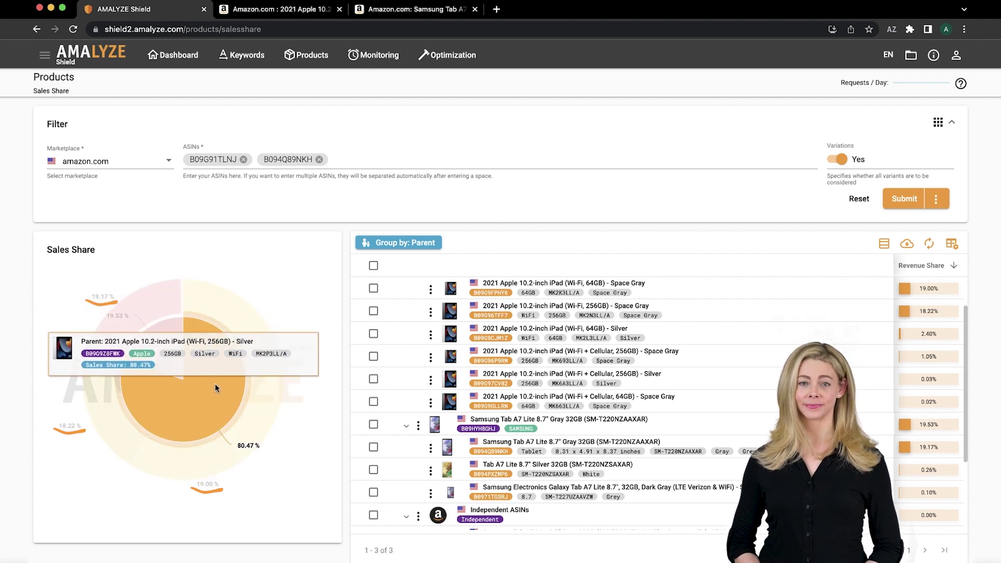
pyautogui.moveTo(265, 359)
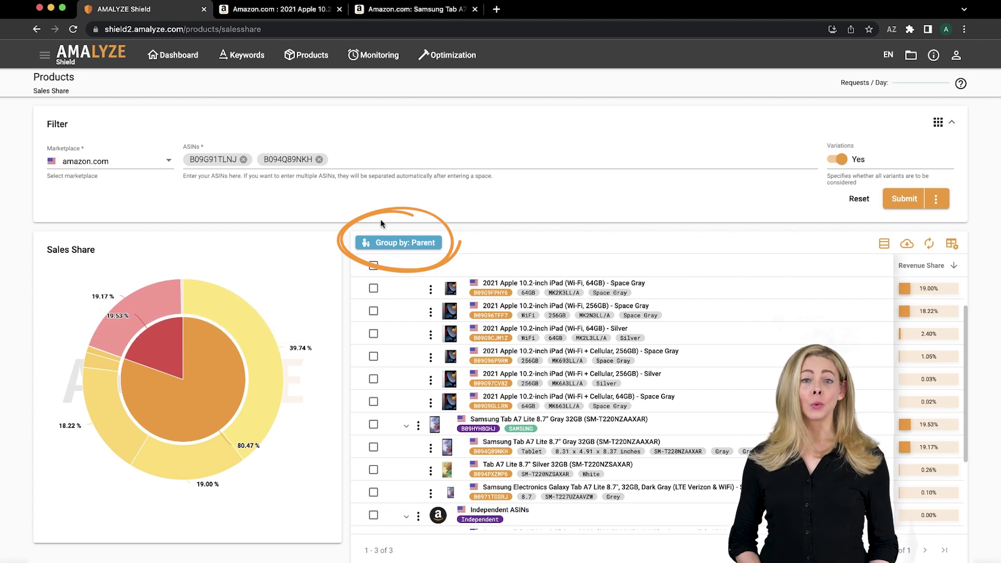
# Change grouping from Parent to Size, showing 256GB at 59.05% and 64GB at 21.42%
pyautogui.click(412, 242)
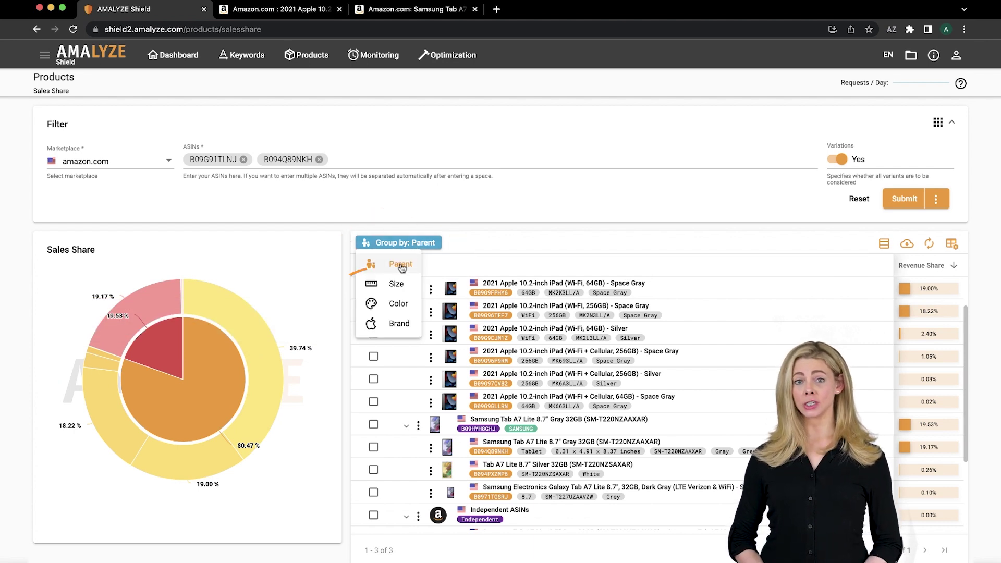
pyautogui.click(397, 285)
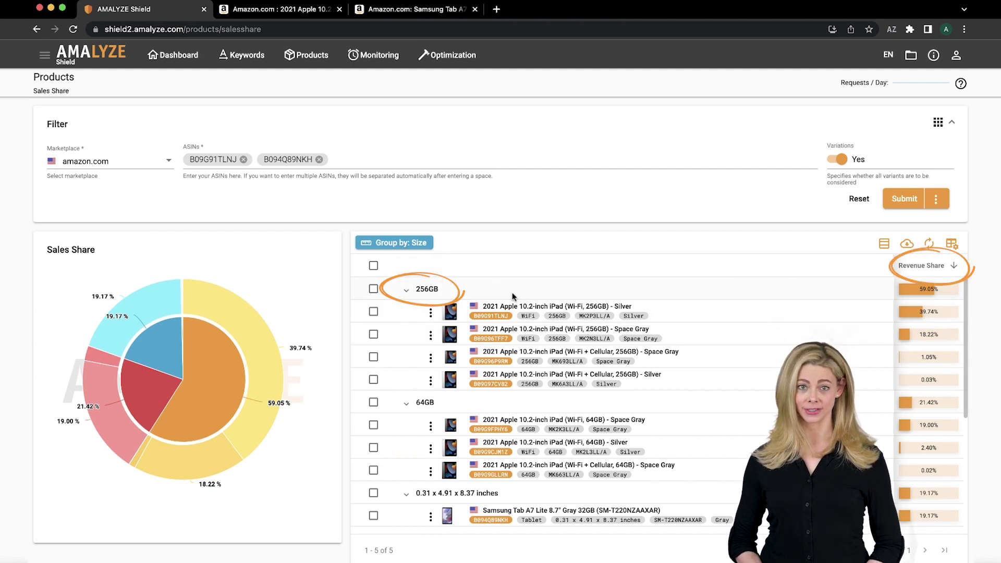
pyautogui.scroll(-3, 702, 306)
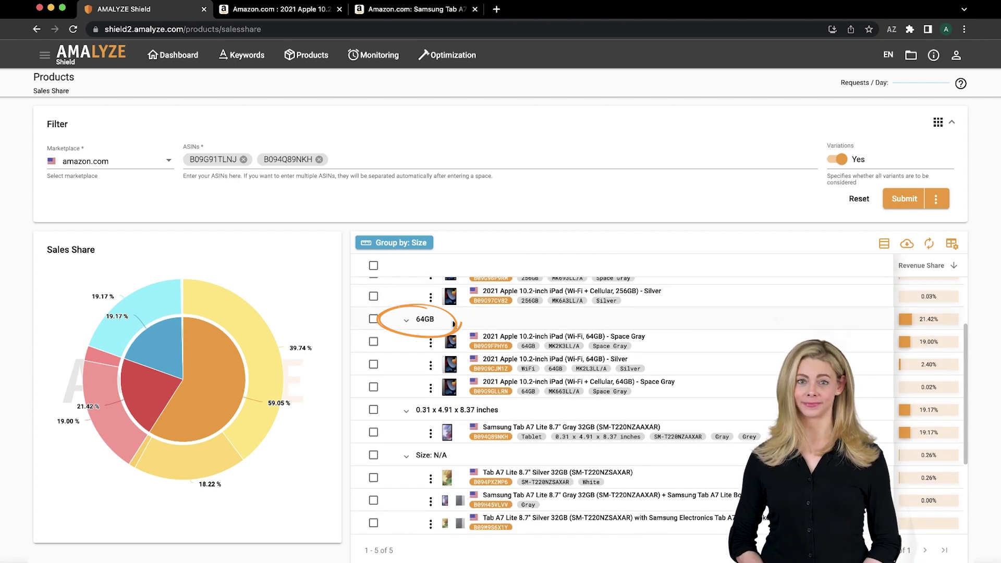
pyautogui.scroll(-2, 454, 324)
pyautogui.scroll(5, 438, 307)
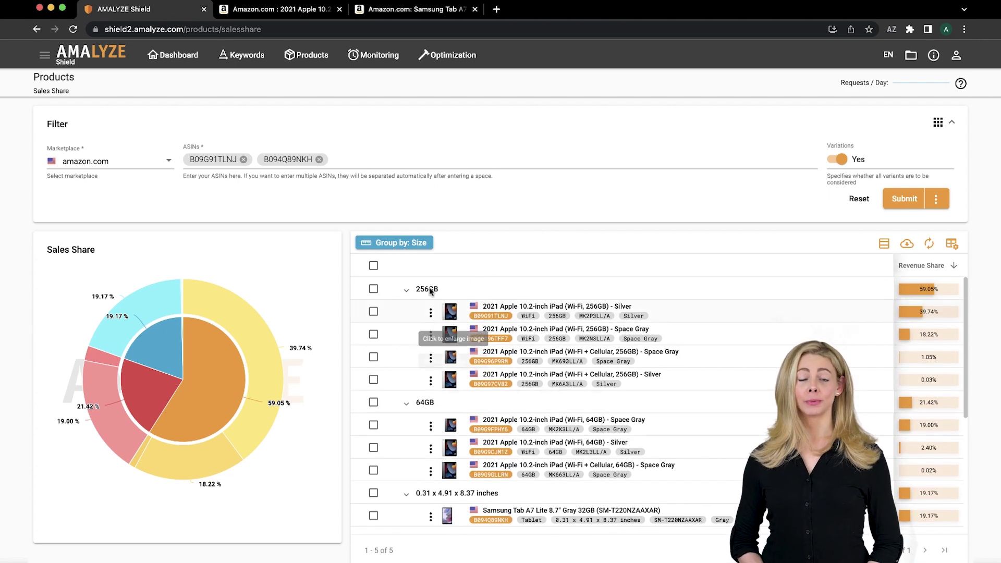
# Group by Brand and review Apple 80.47%, SAMSUNG 19.17%, Samsung Electronics 0.26%, N/A 0.10%
pyautogui.click(399, 243)
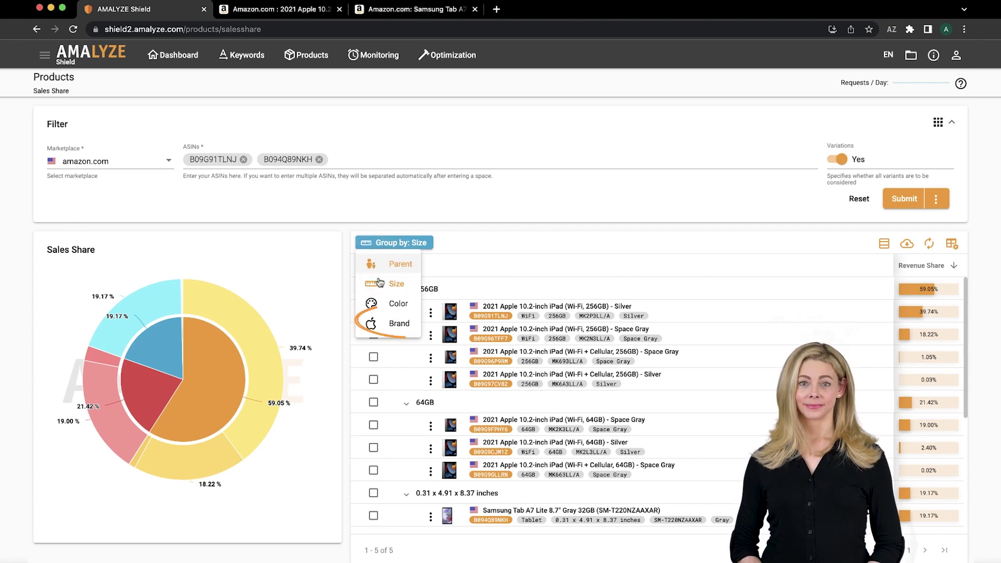
pyautogui.click(391, 323)
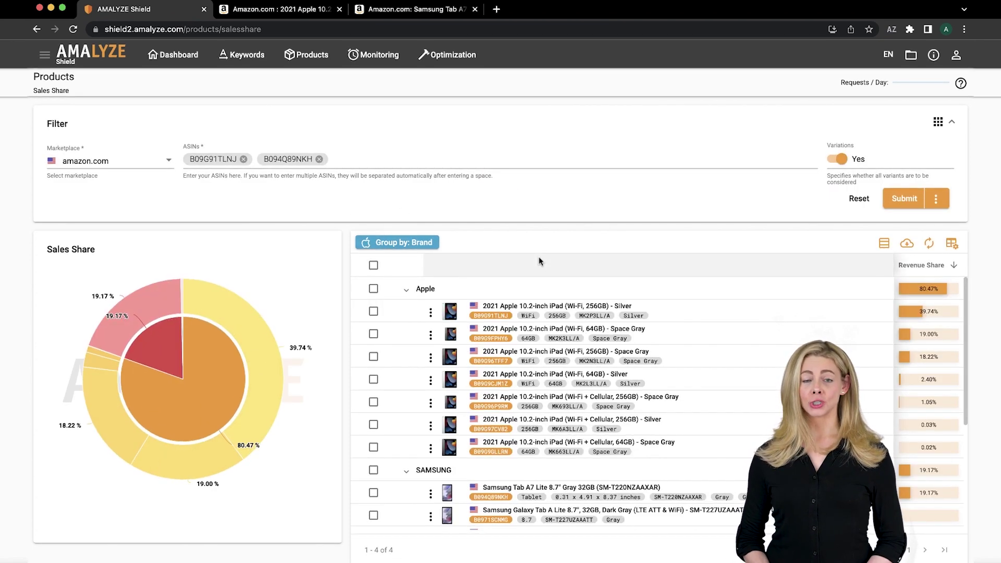
pyautogui.scroll(-3, 759, 383)
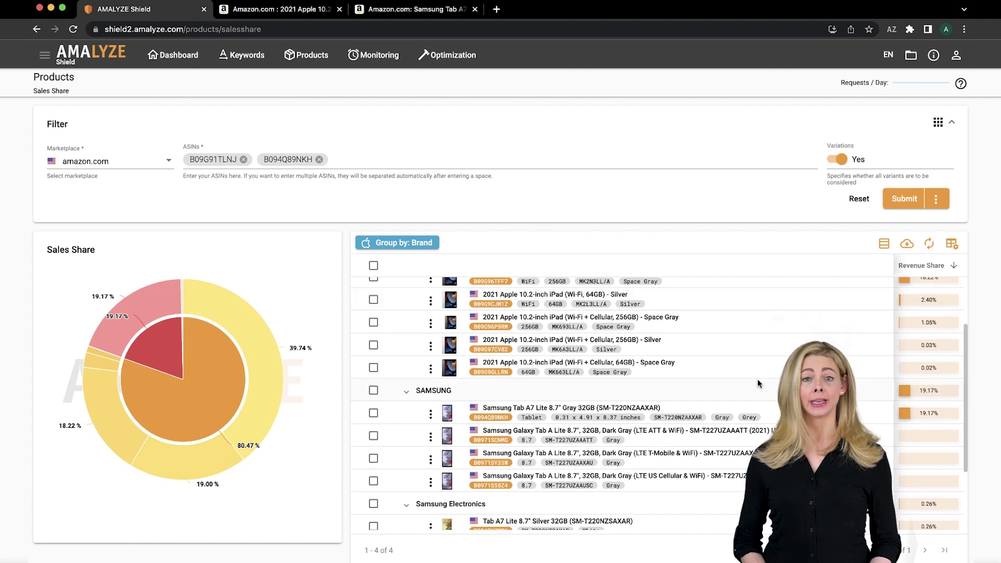
pyautogui.scroll(3, 759, 383)
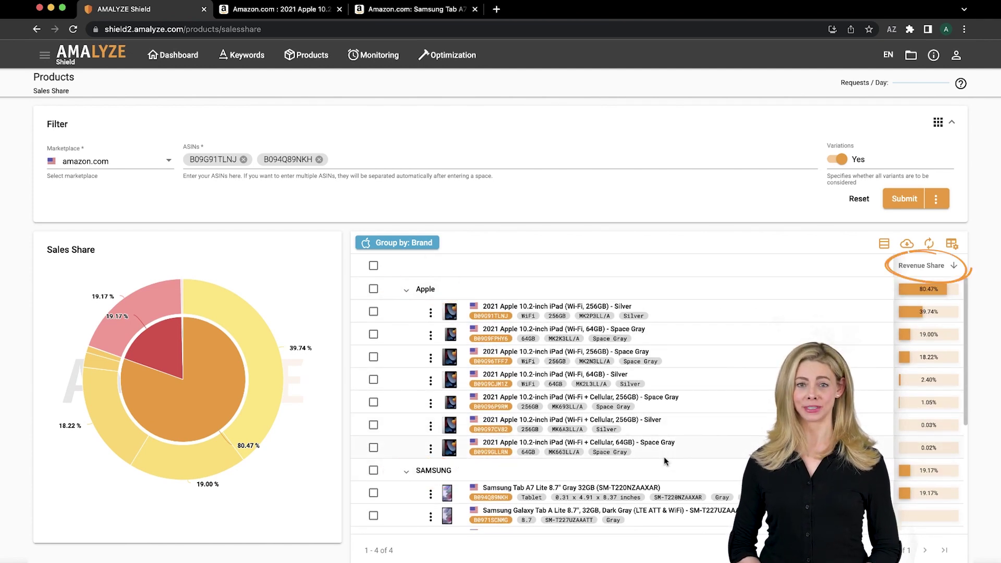
pyautogui.scroll(-3, 664, 457)
pyautogui.scroll(-5, 676, 436)
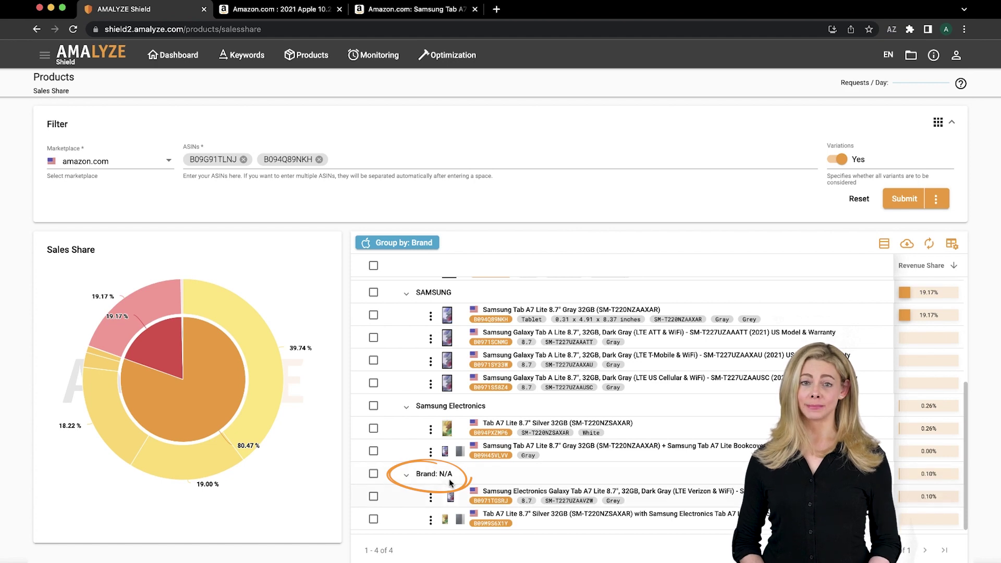
pyautogui.scroll(4, 449, 469)
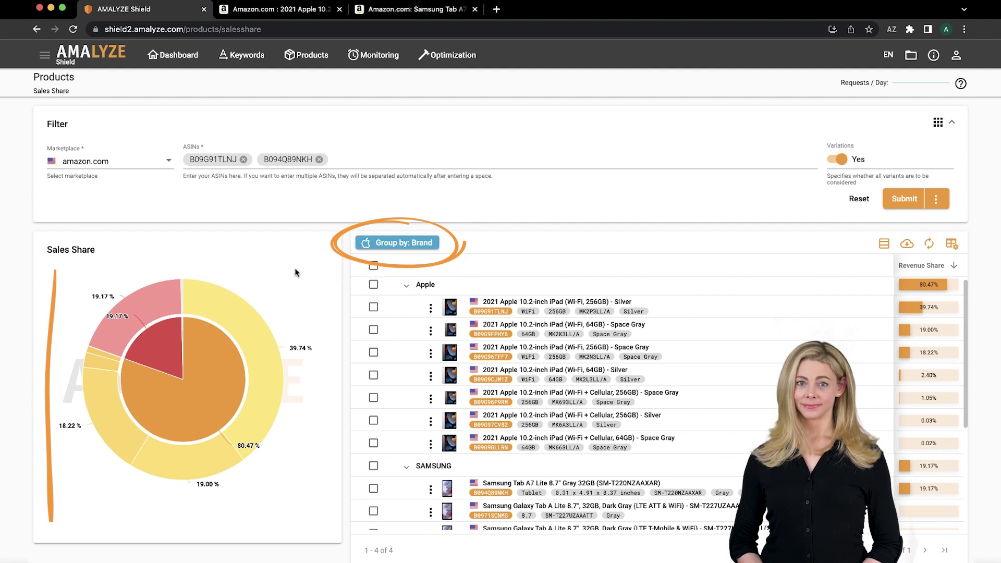
pyautogui.moveTo(210, 369)
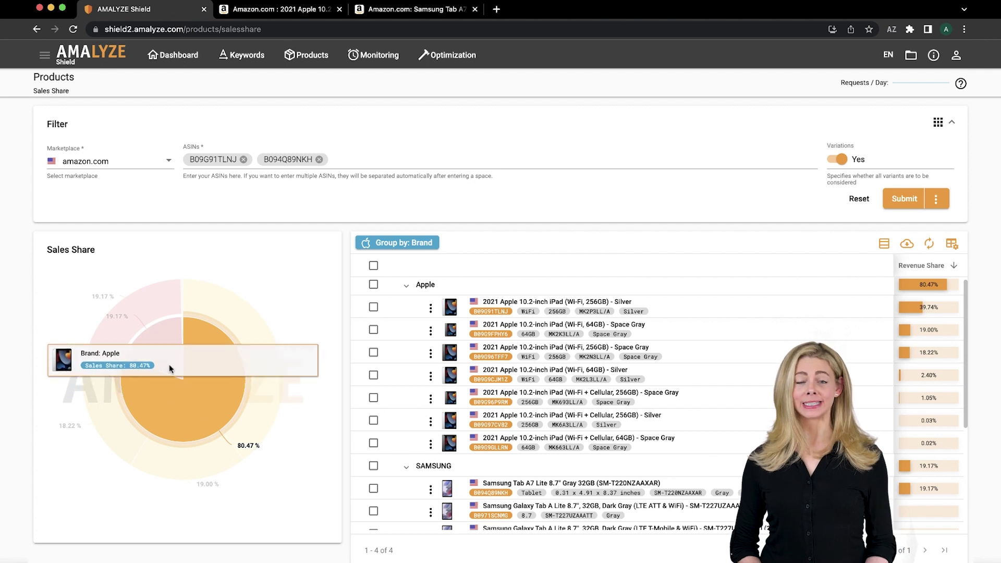
pyautogui.moveTo(161, 350)
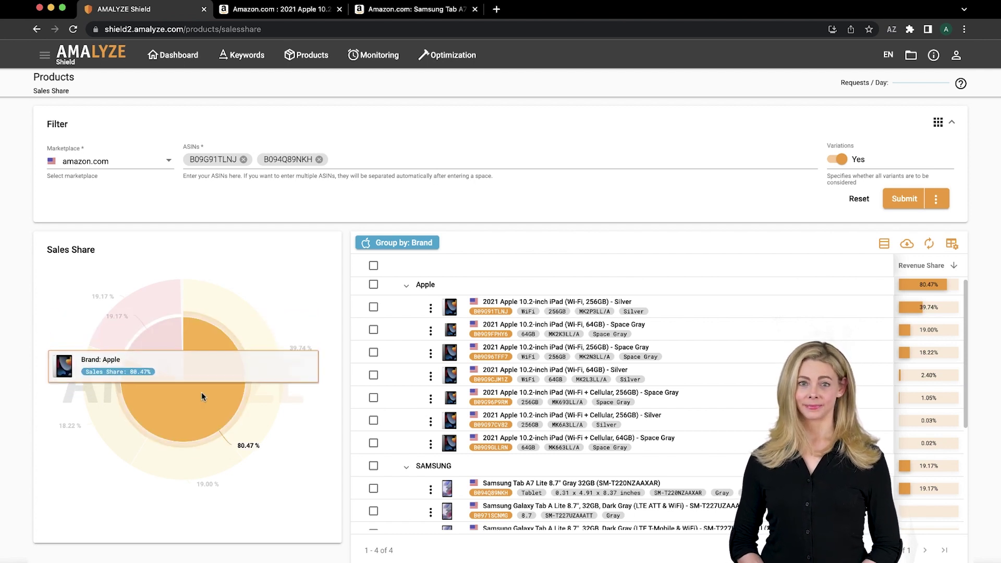
pyautogui.moveTo(246, 342)
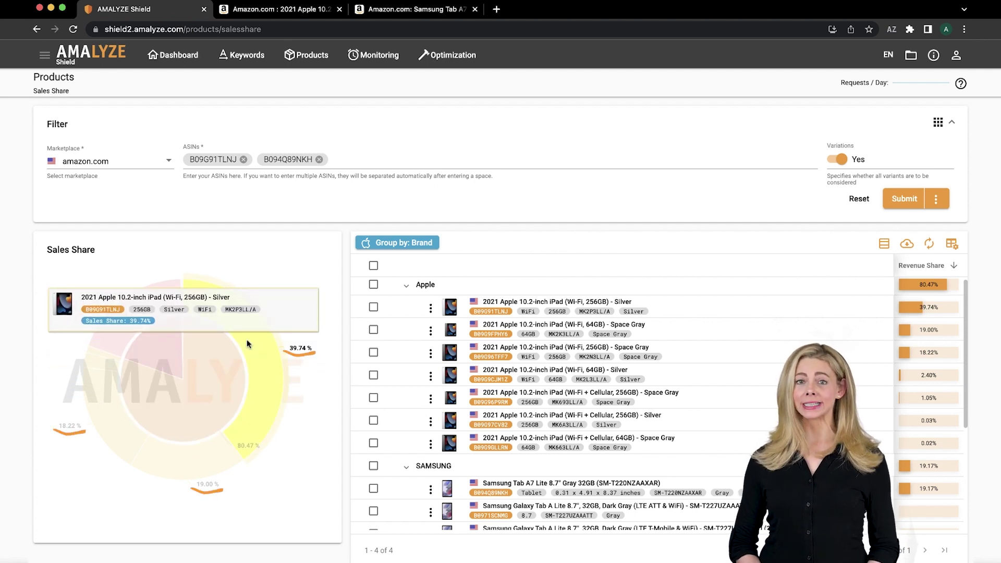